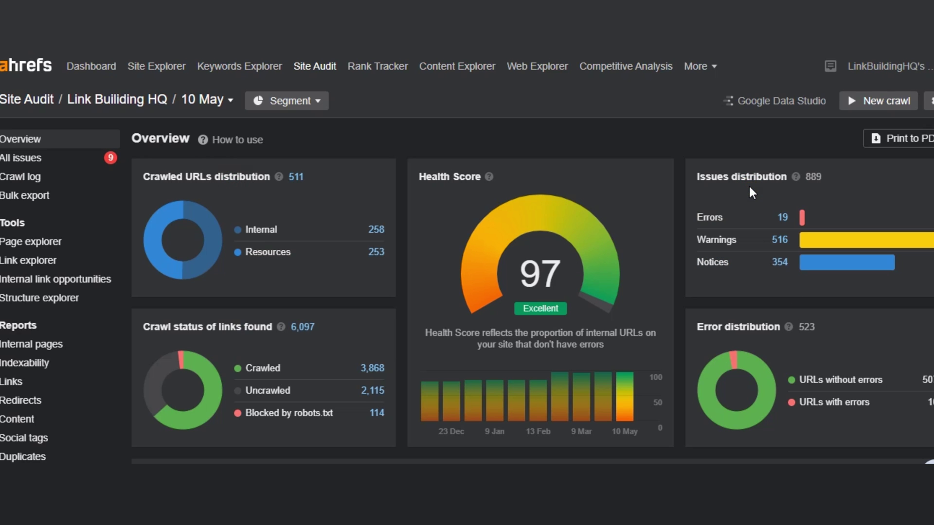
- Open the All issues list for the 10 May crawl and browse its 44 issues
scroll(551, 280, "down", 6)
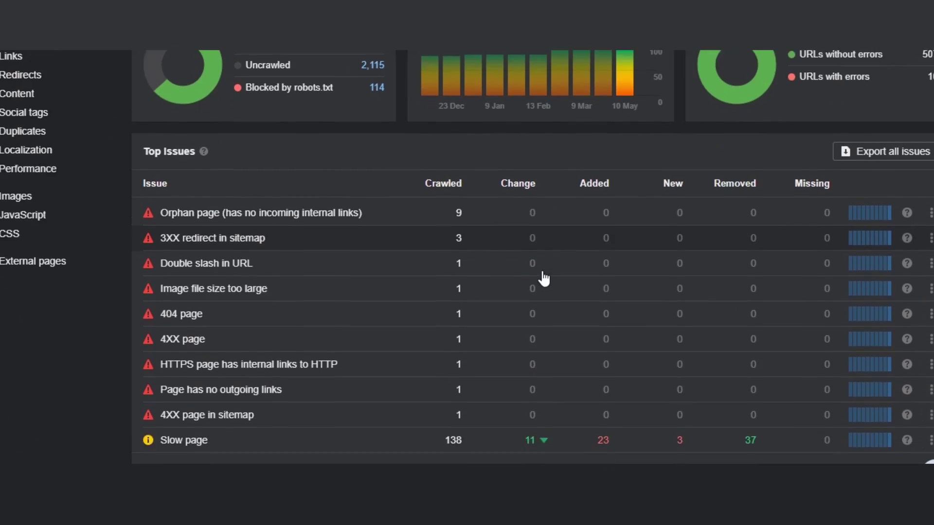
scroll(543, 279, "down", 1)
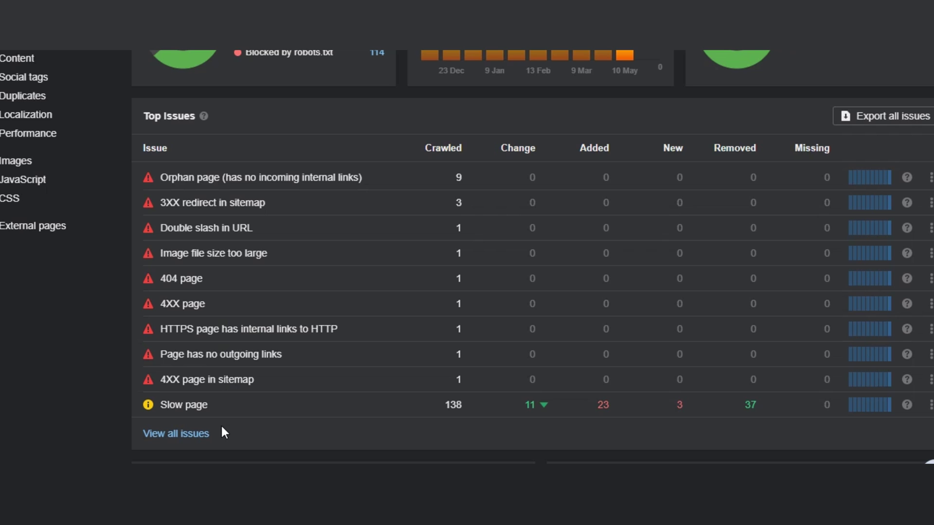
left_click(186, 432)
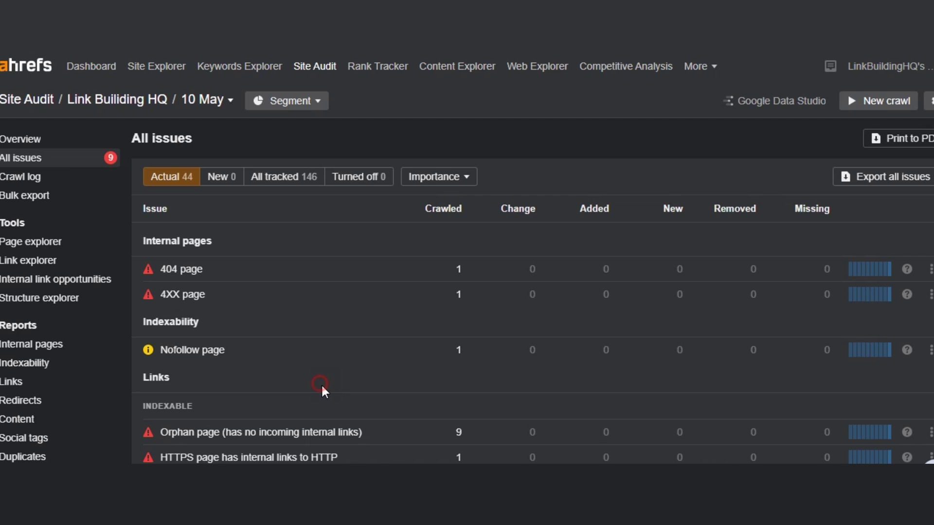
scroll(321, 384, "down", 12)
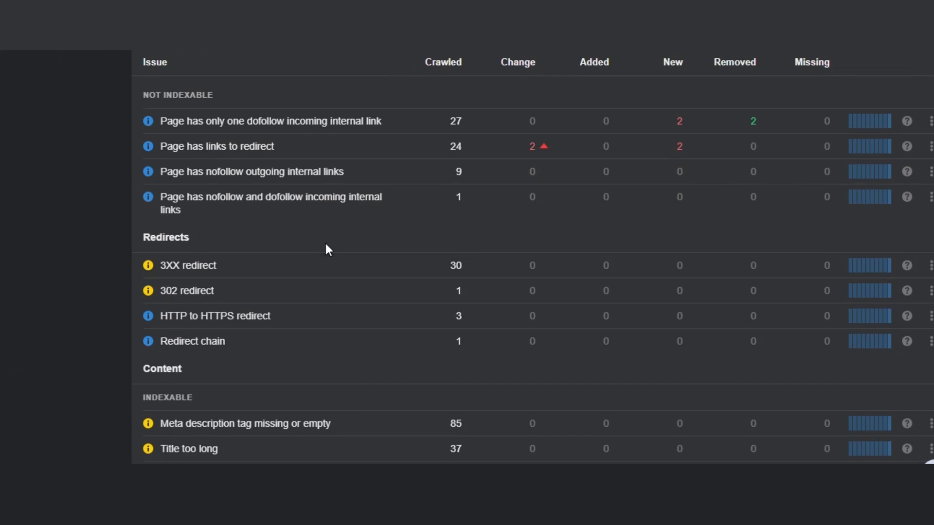
scroll(327, 241, "down", 5)
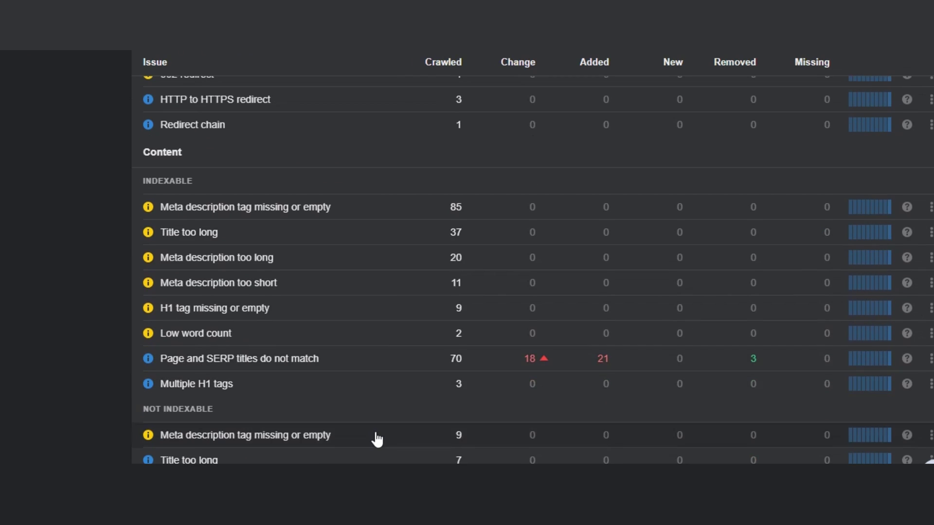
scroll(374, 437, "down", 12)
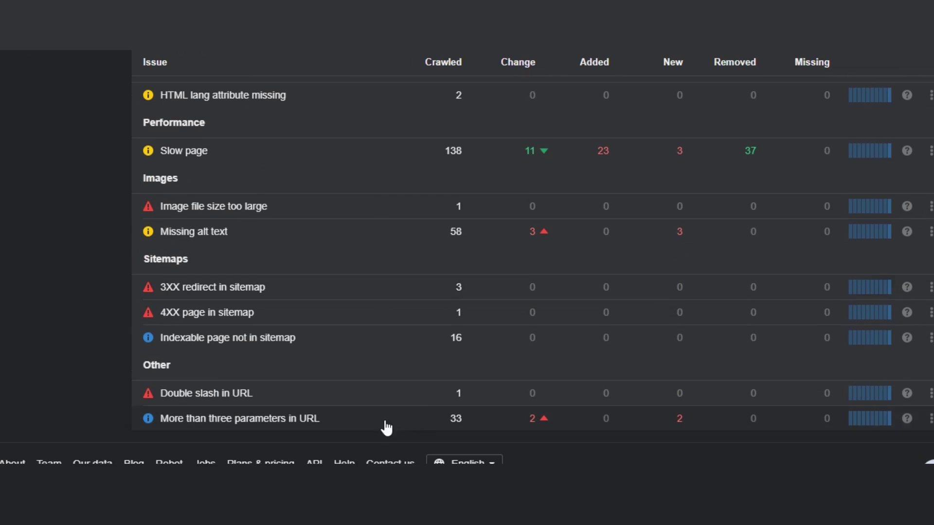
scroll(428, 411, "up", 20)
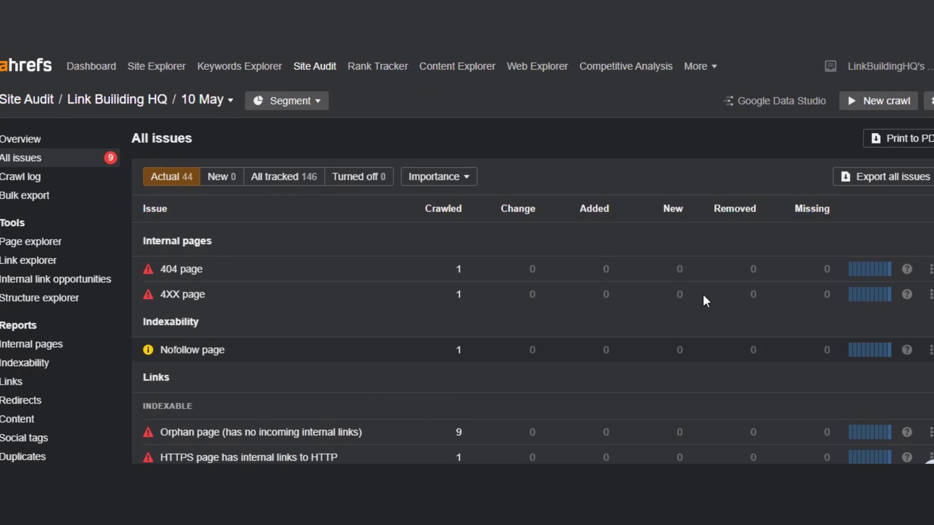
- Check the 404 page issue advice, filter to Warning importance, and export all issues to CSV
left_click(907, 270)
scroll(440, 321, "down", 3)
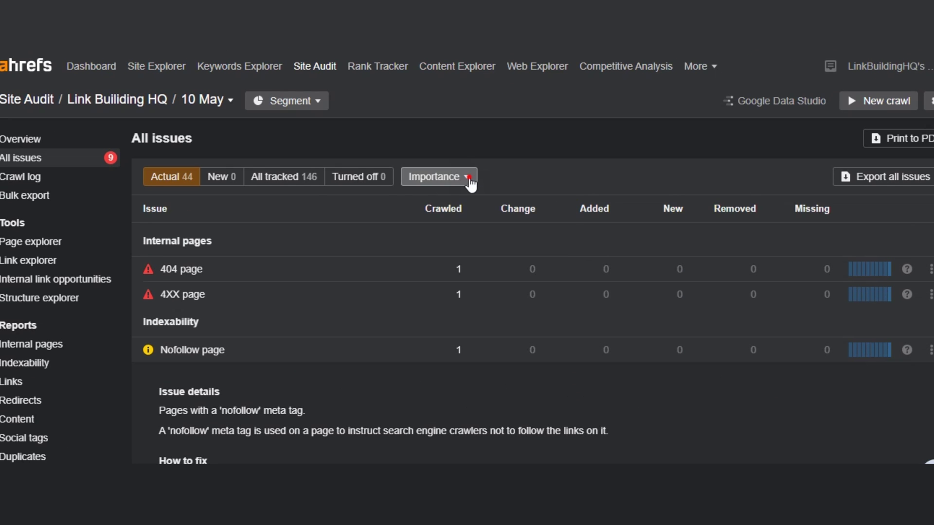
left_click(468, 181)
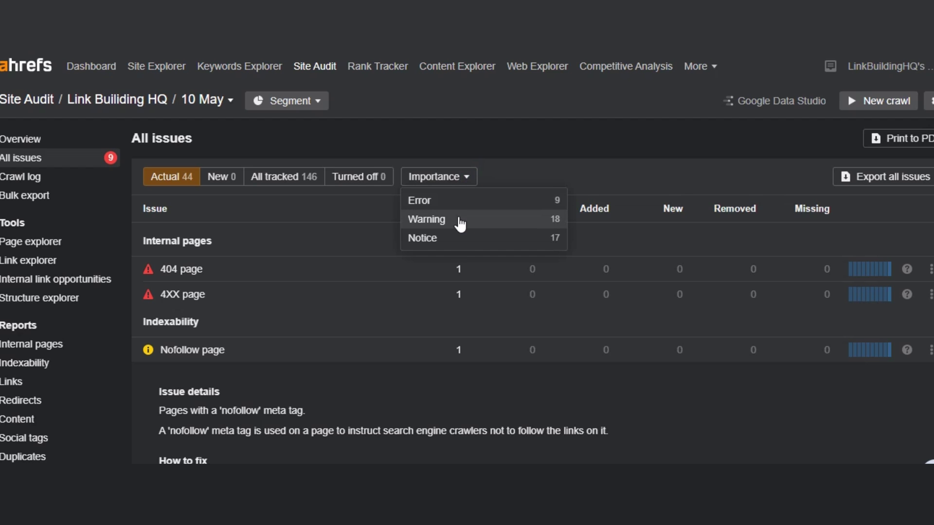
left_click(468, 202)
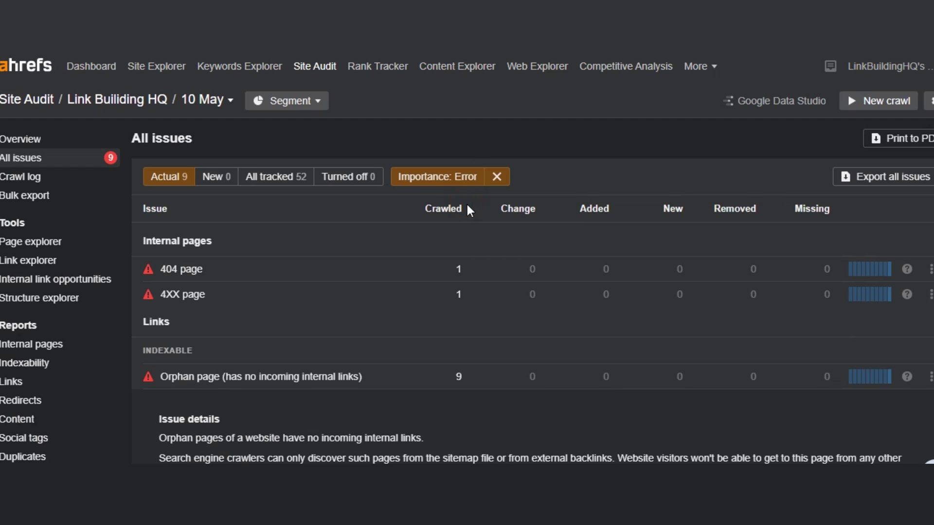
left_click(482, 183)
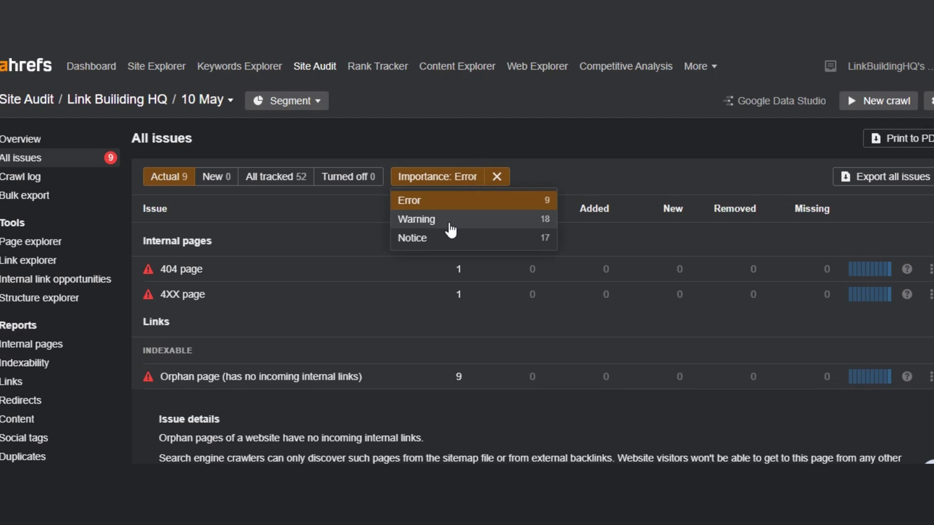
left_click(450, 222)
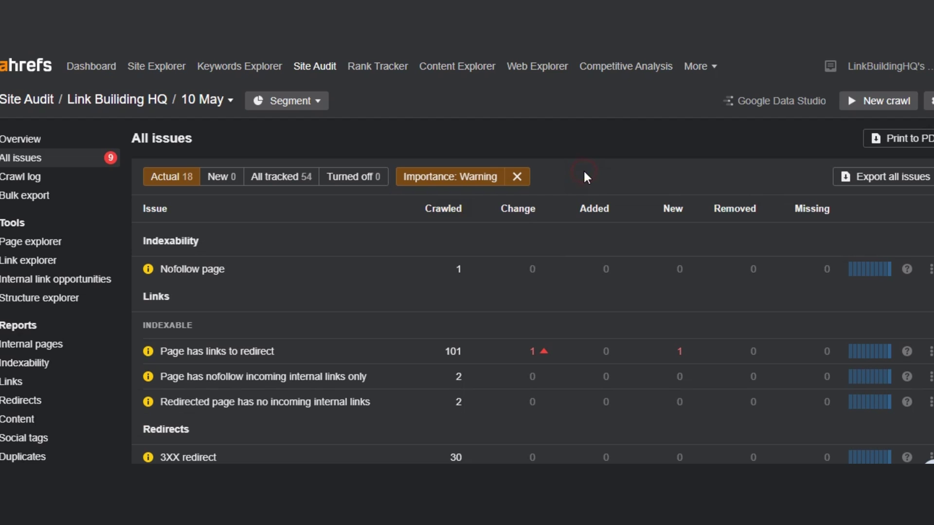
left_click(894, 187)
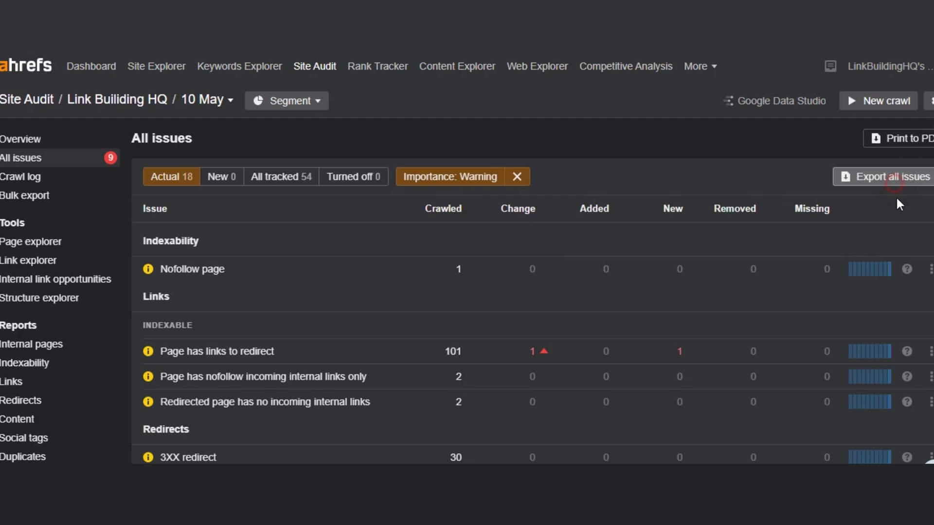
left_click(345, 441)
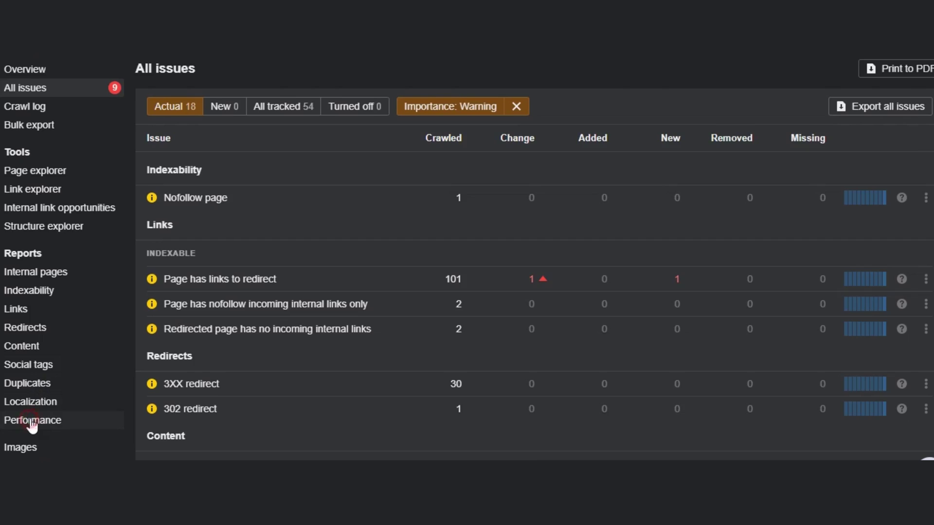
- In Performance, list pages with time to first byte too slow (>500 ms) and export them to CSV
left_click(30, 361)
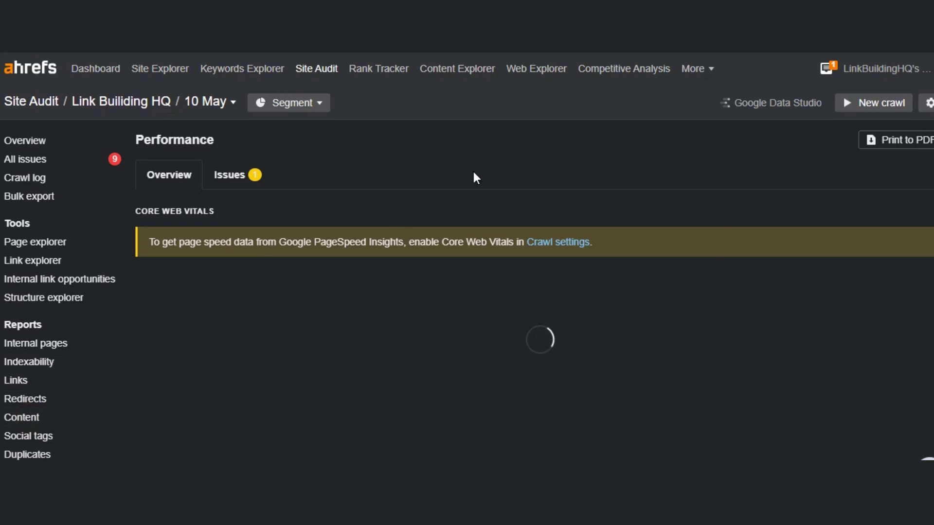
scroll(716, 228, "down", 3)
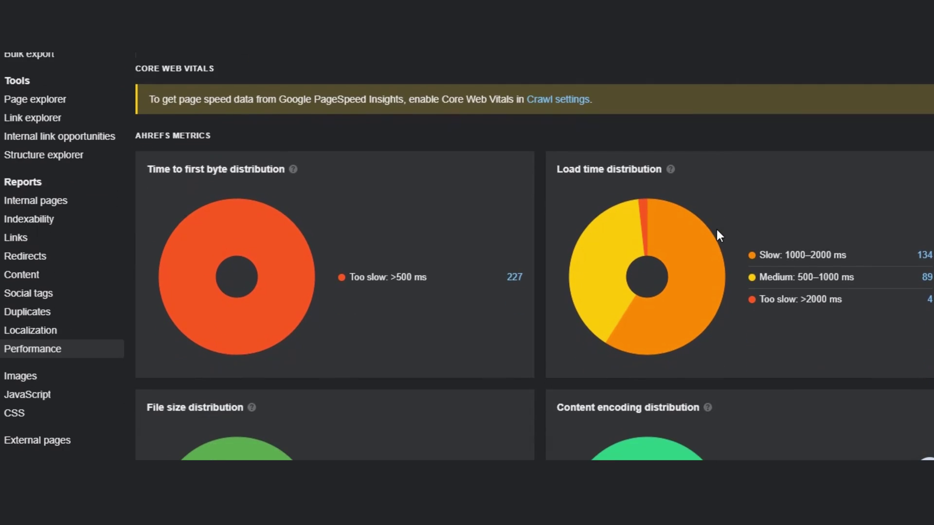
scroll(716, 227, "down", 2)
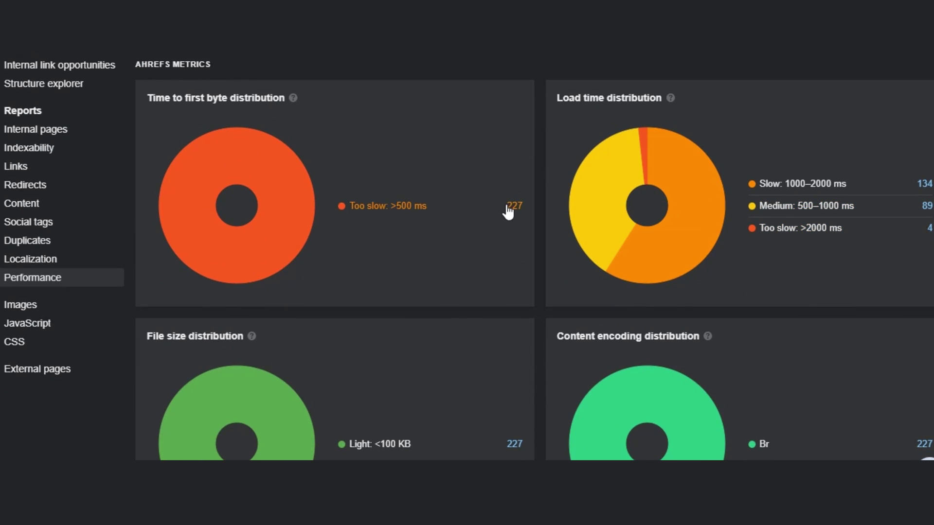
scroll(274, 354, "up", 2)
left_click(270, 313)
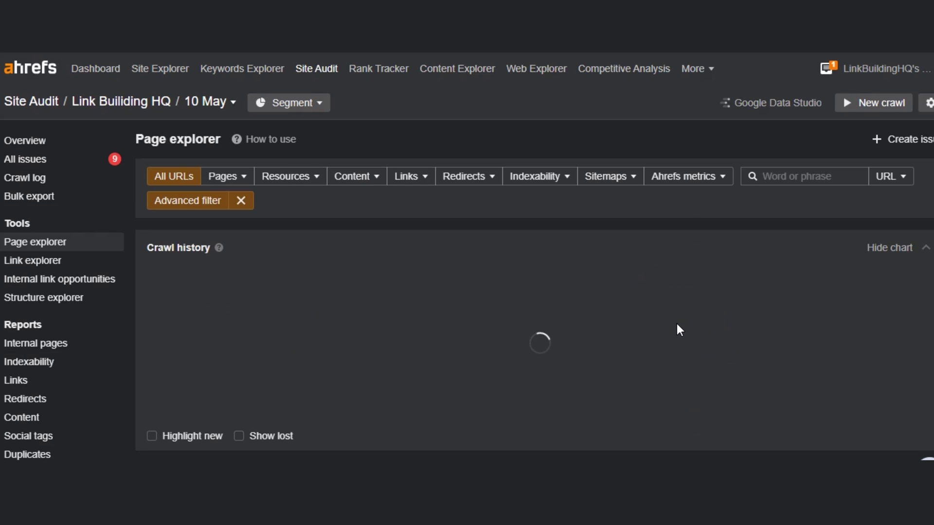
scroll(678, 327, "down", 4)
scroll(679, 330, "down", 3)
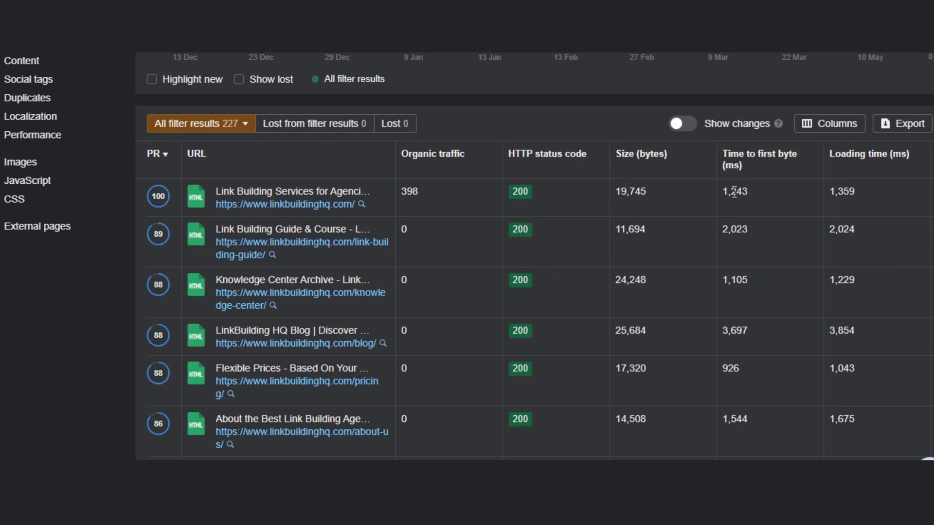
left_click(902, 338)
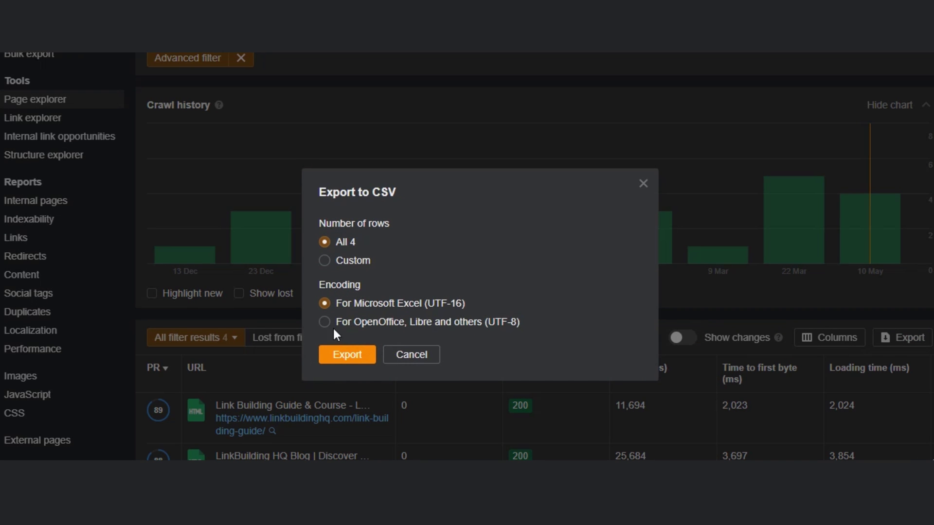
left_click(348, 355)
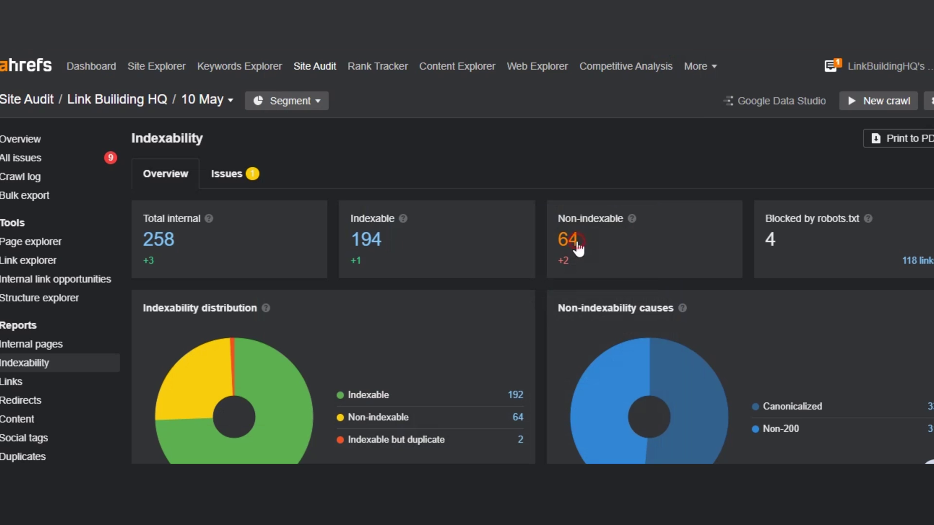
- Browse the non-indexable pages in Page explorer, then go to Site Explorer
left_click(574, 245)
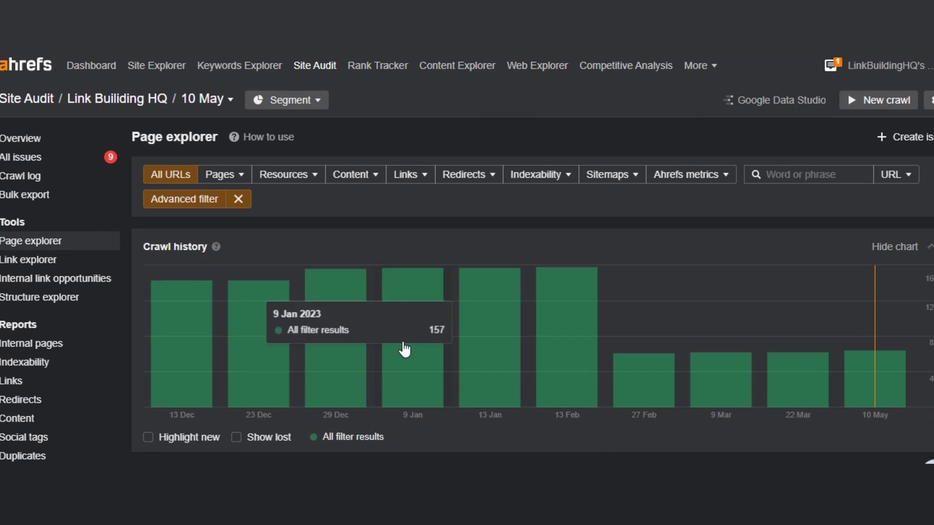
scroll(403, 349, "down", 4)
scroll(401, 339, "down", 12)
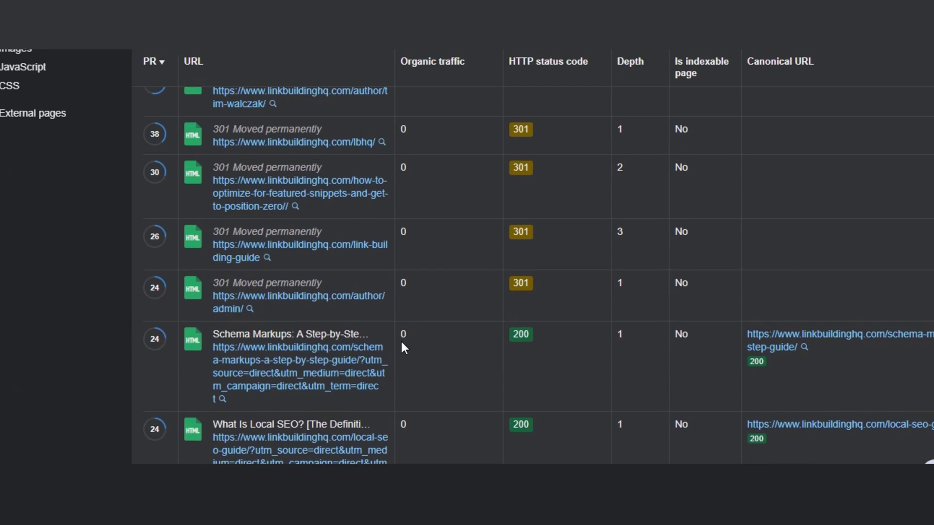
scroll(399, 344, "up", 15)
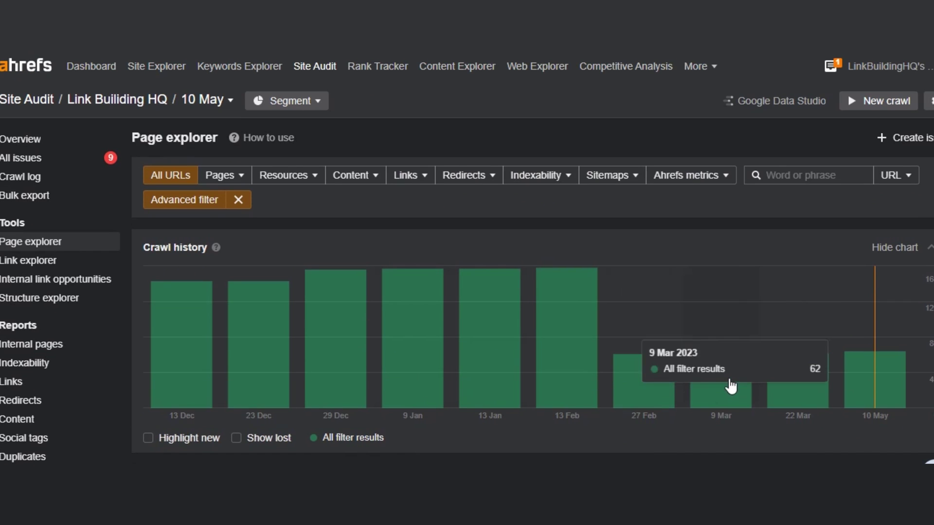
scroll(384, 385, "down", 3)
scroll(382, 376, "up", 3)
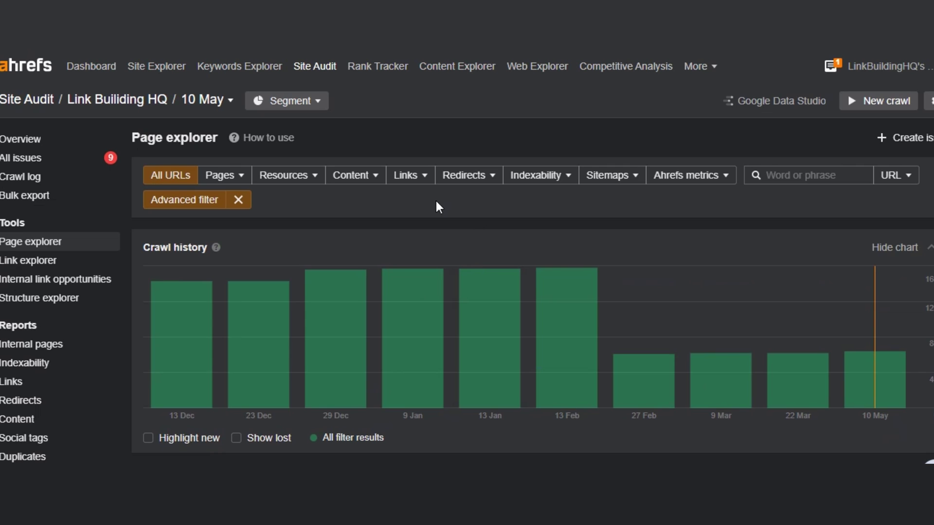
left_click(168, 68)
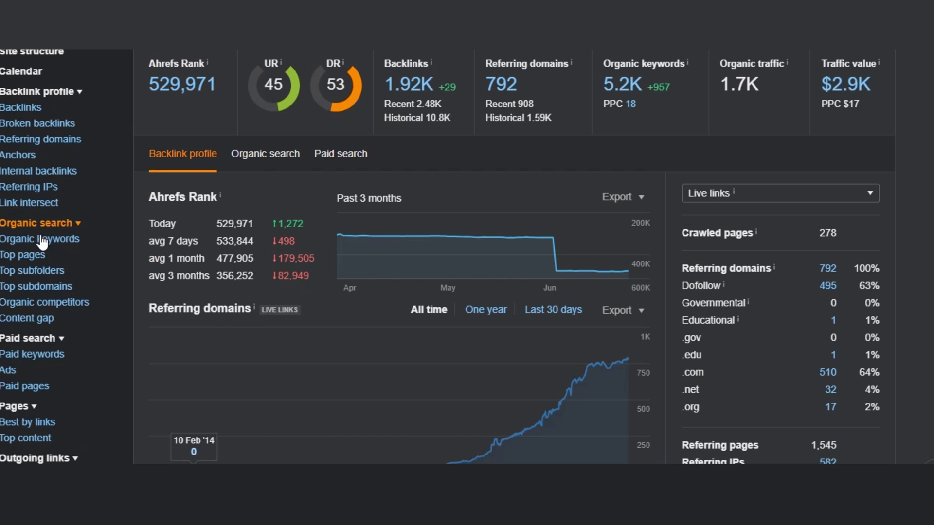
- Glance at organic keywords, then run a Keywords Explorer overview for 'link building'
left_click(43, 240)
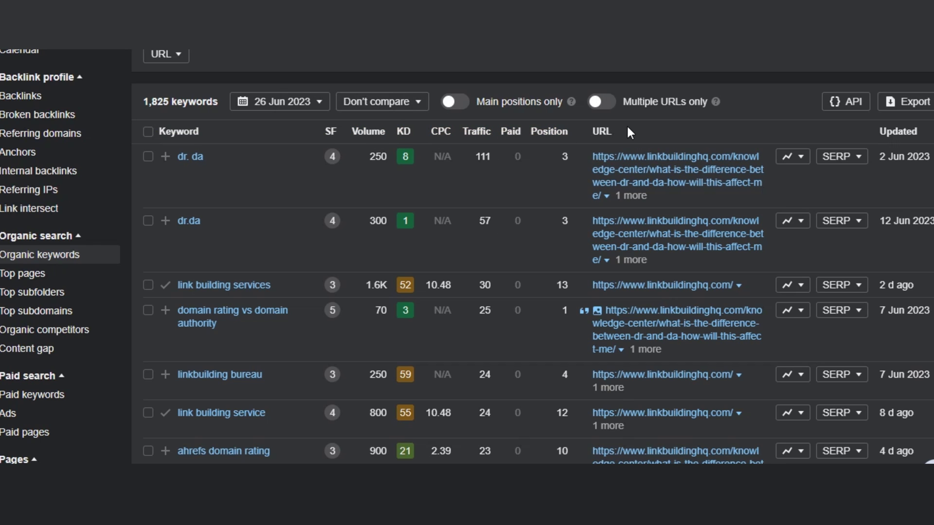
scroll(534, 176, "up", 3)
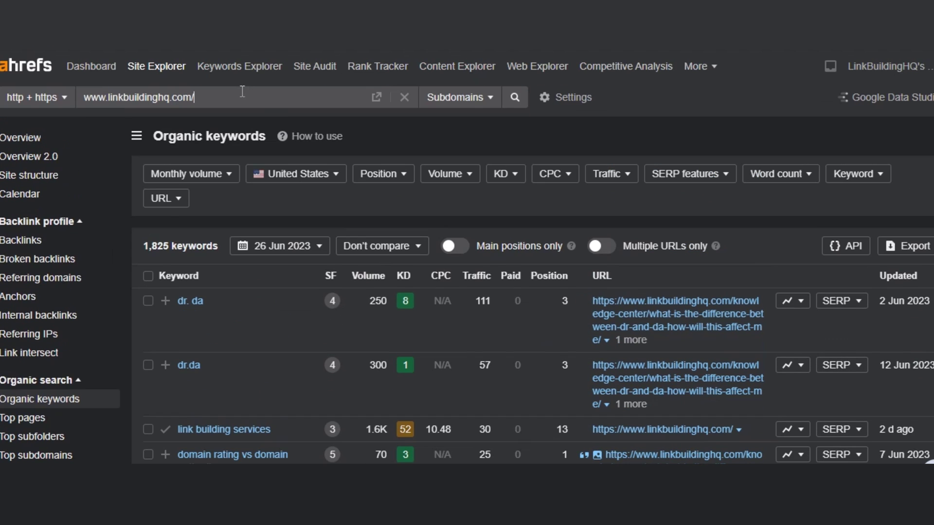
left_click(244, 73)
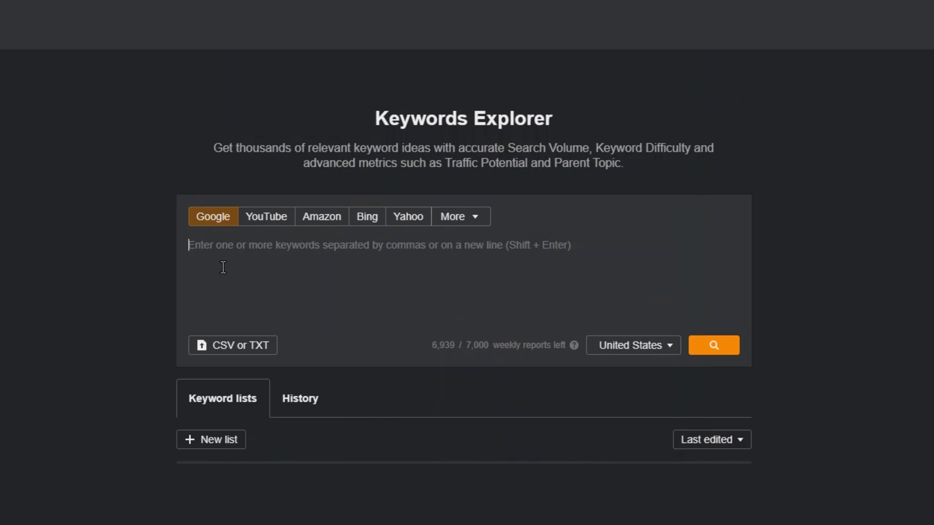
type("link building")
left_click(697, 353)
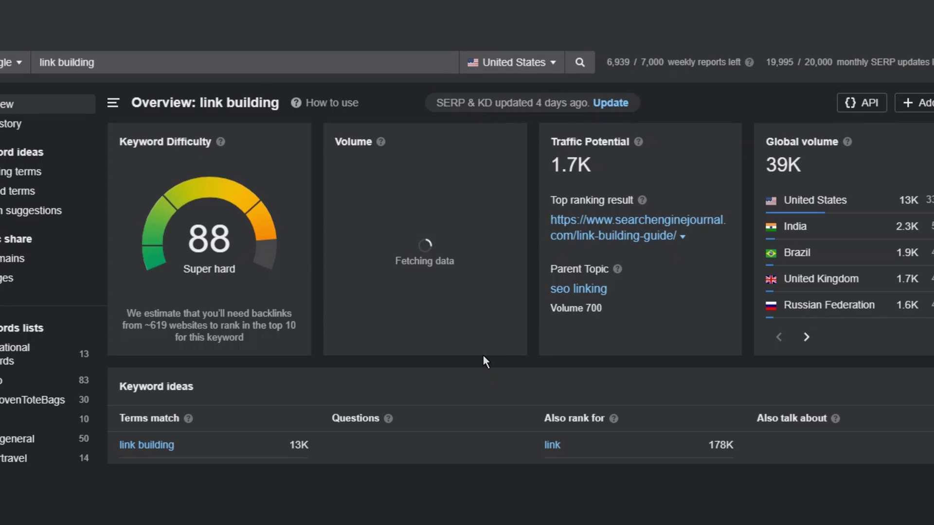
scroll(483, 358, "down", 5)
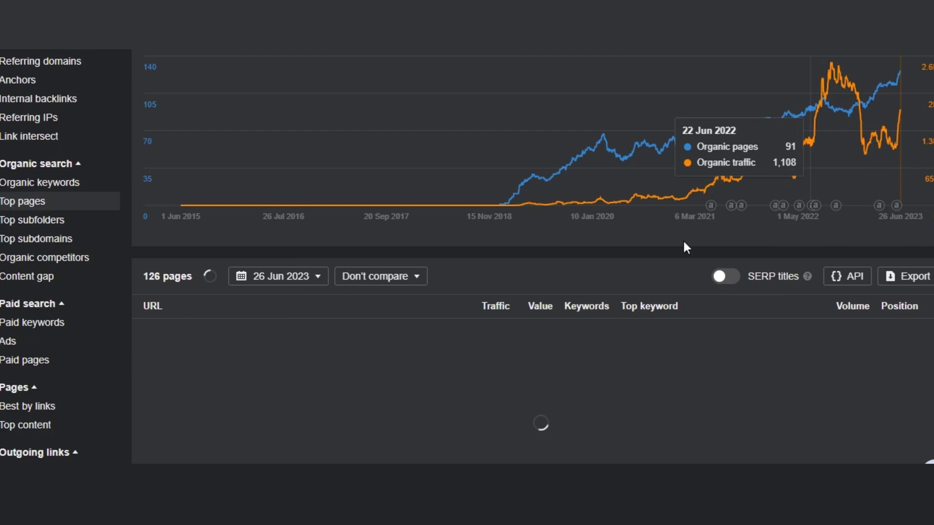
- Scroll through the linkbuildinghq.com Top pages table
scroll(683, 239, "down", 5)
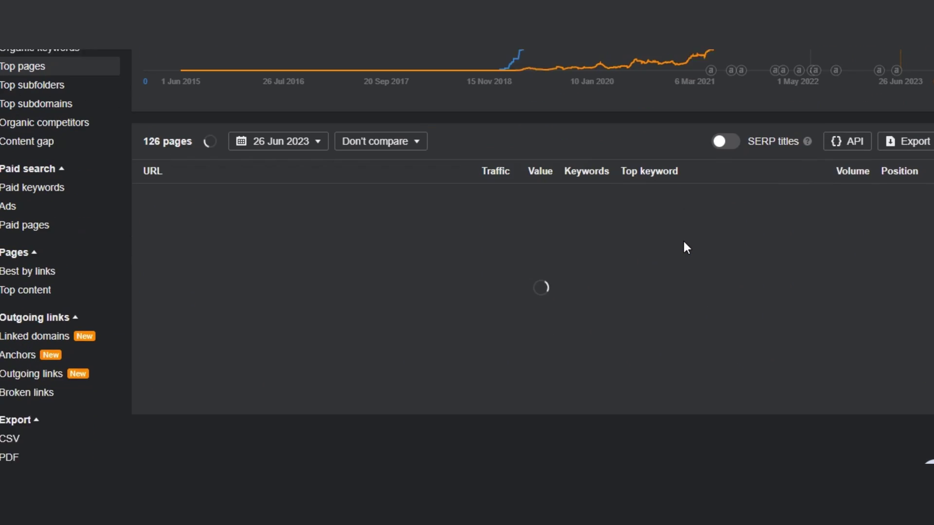
scroll(684, 241, "up", 1)
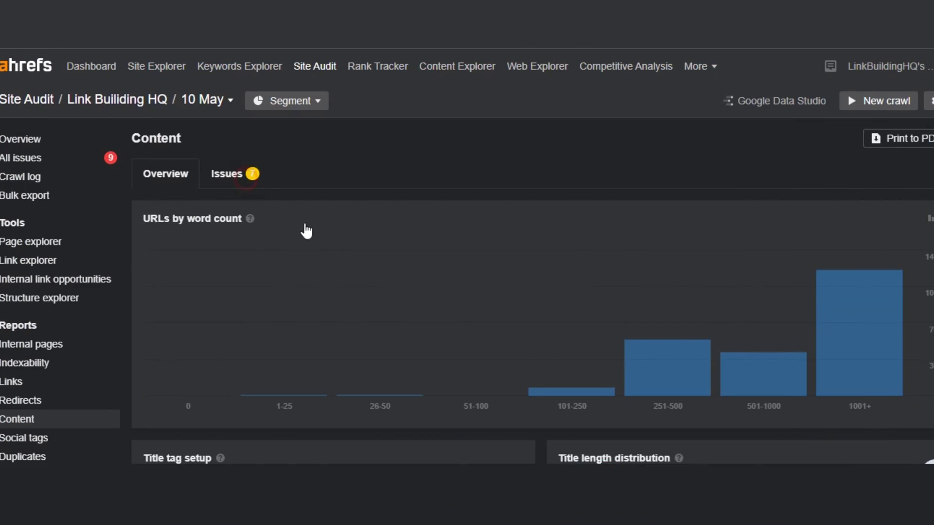
- Review the content issues, then open the Duplicates report and inspect its duplicate content chart
scroll(596, 247, "down", 2)
scroll(335, 266, "down", 2)
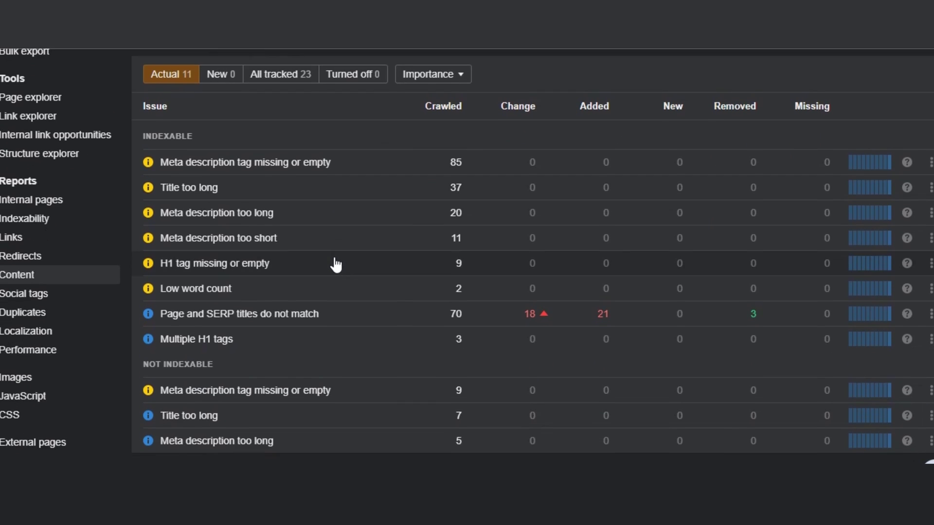
scroll(334, 265, "down", 2)
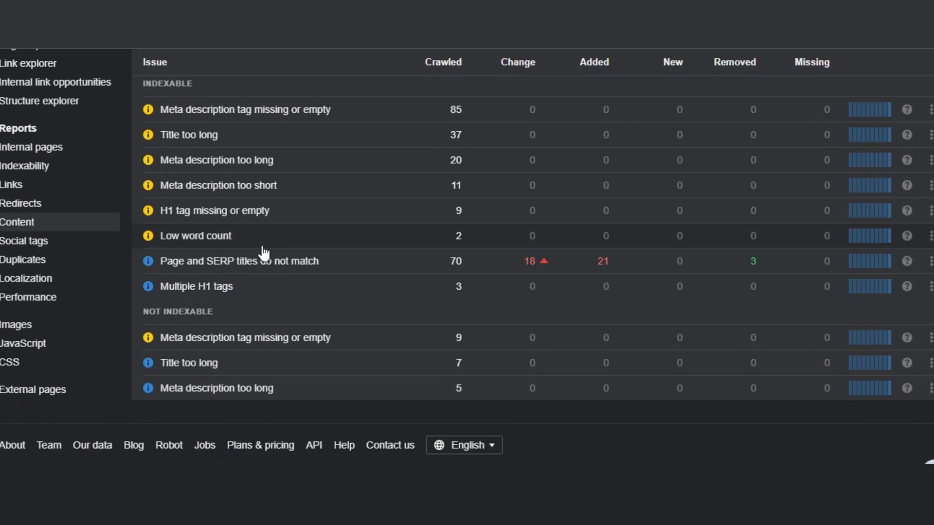
left_click(21, 259)
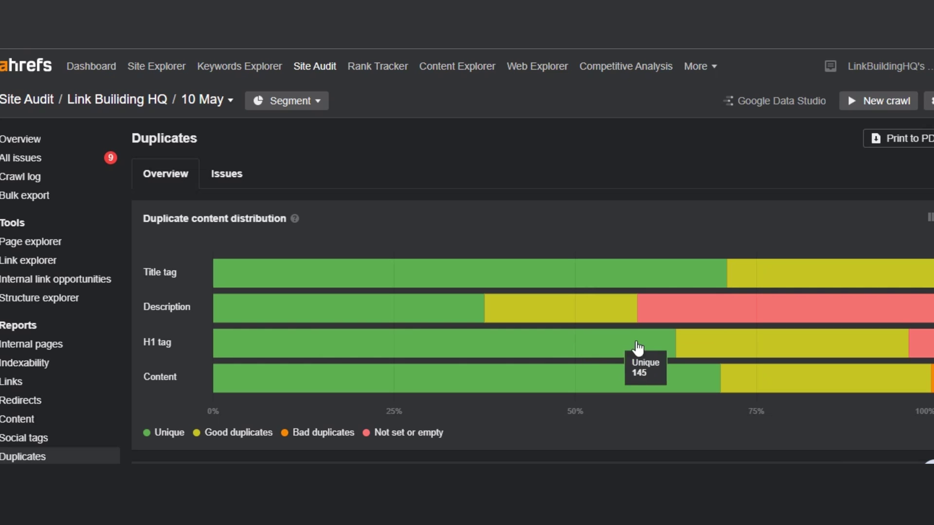
mouse_move(921, 383)
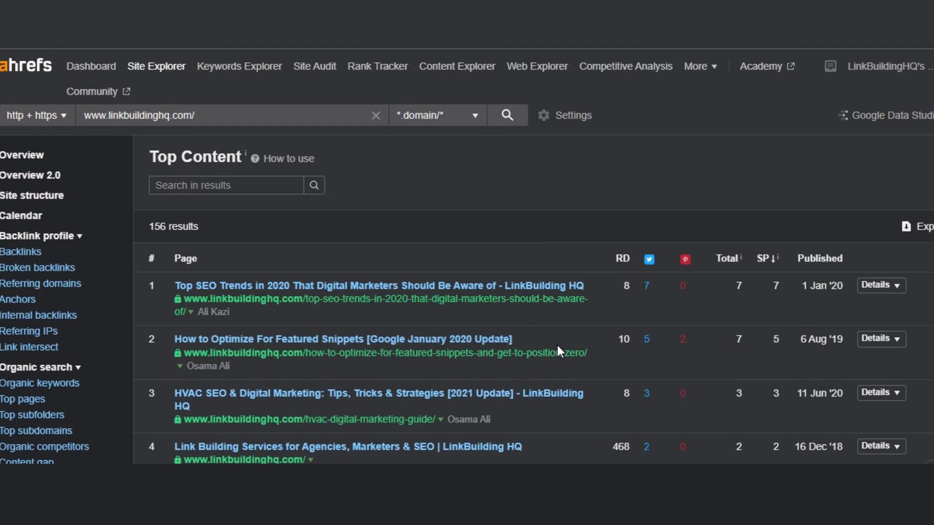
- Scroll through the Top Content table of linkbuildinghq.com's most shared pages
scroll(556, 343, "down", 3)
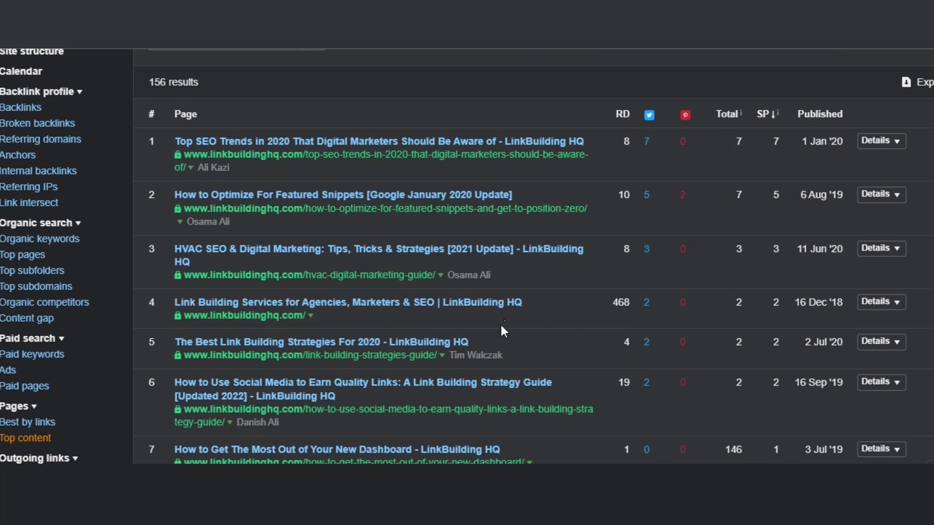
scroll(305, 292, "down", 2)
scroll(358, 311, "down", 6)
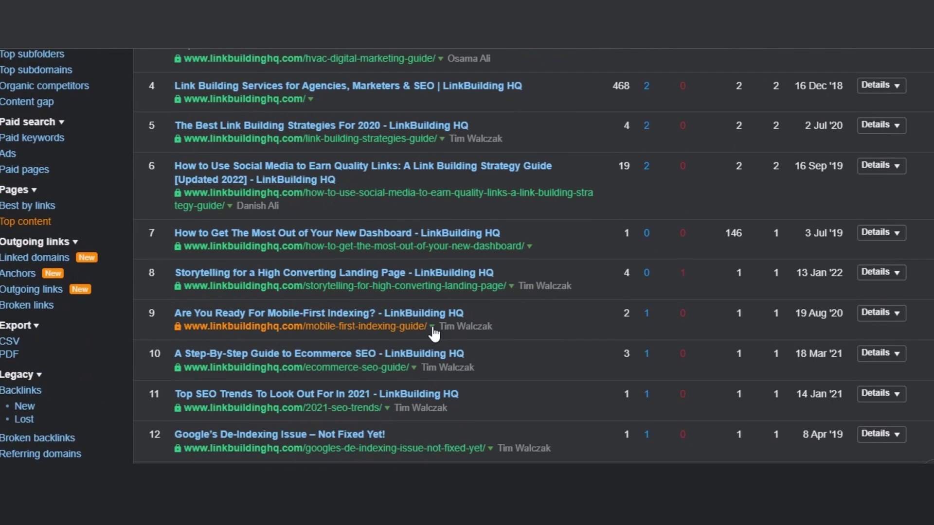
scroll(509, 372, "up", 7)
scroll(511, 370, "up", 3)
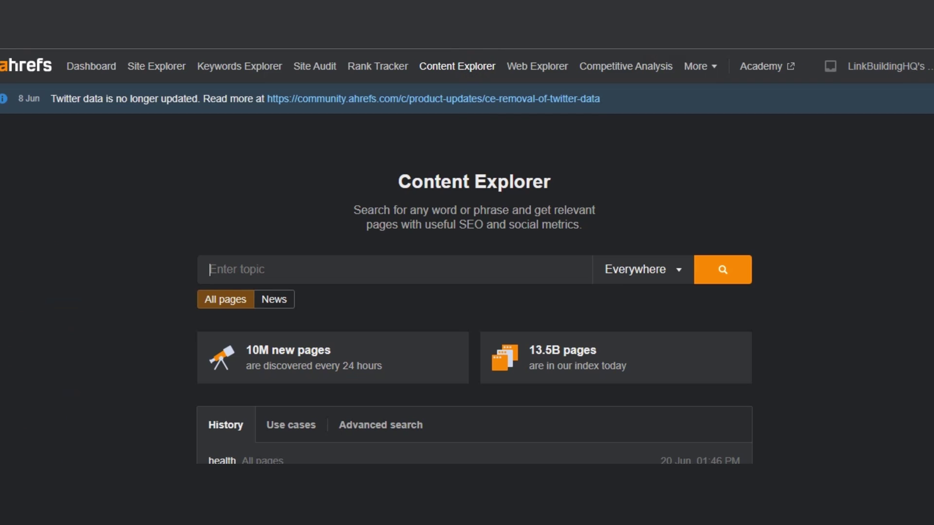
- Rerun the 'link worthy content' search from History and scroll through its results
scroll(911, 323, "down", 4)
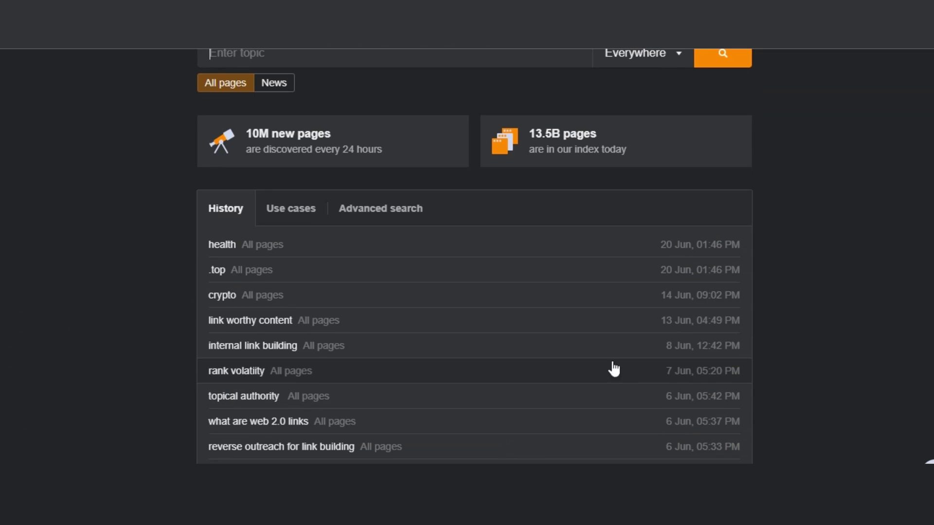
left_click(448, 321)
scroll(468, 226, "down", 5)
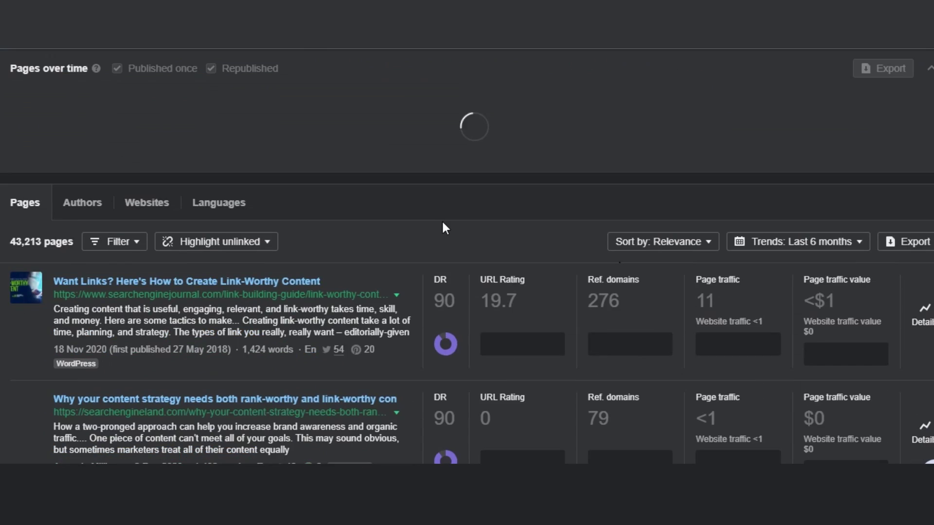
scroll(442, 220, "down", 3)
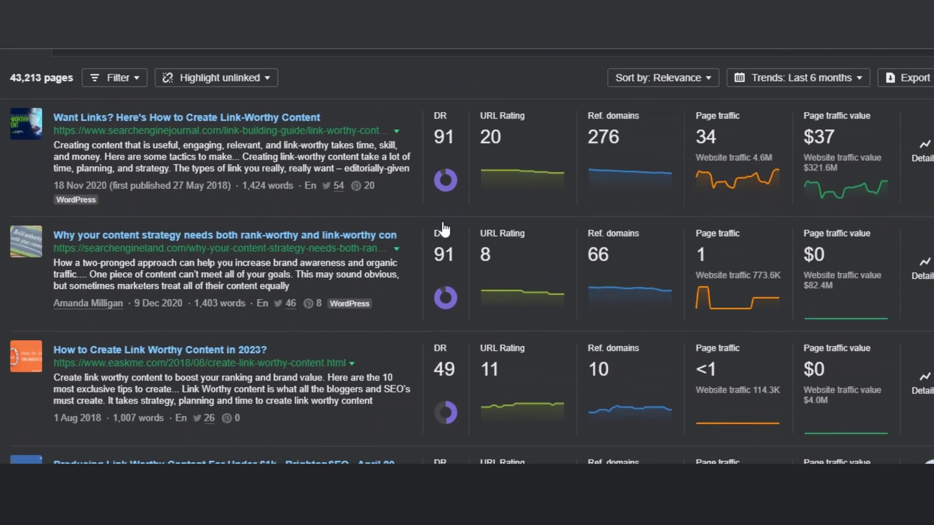
scroll(443, 228, "down", 2)
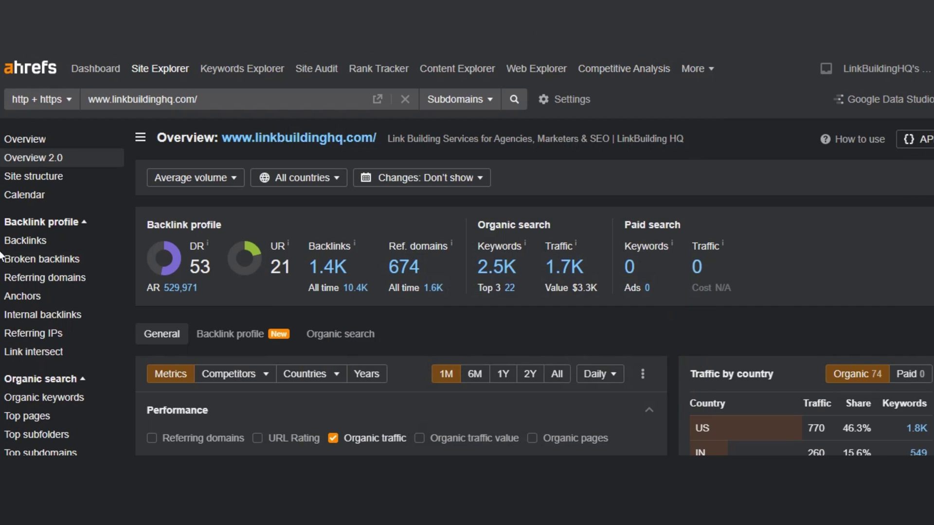
- Show linkbuildinghq.com's lost dofollow backlinks and check the Backlink type options
left_click(416, 289)
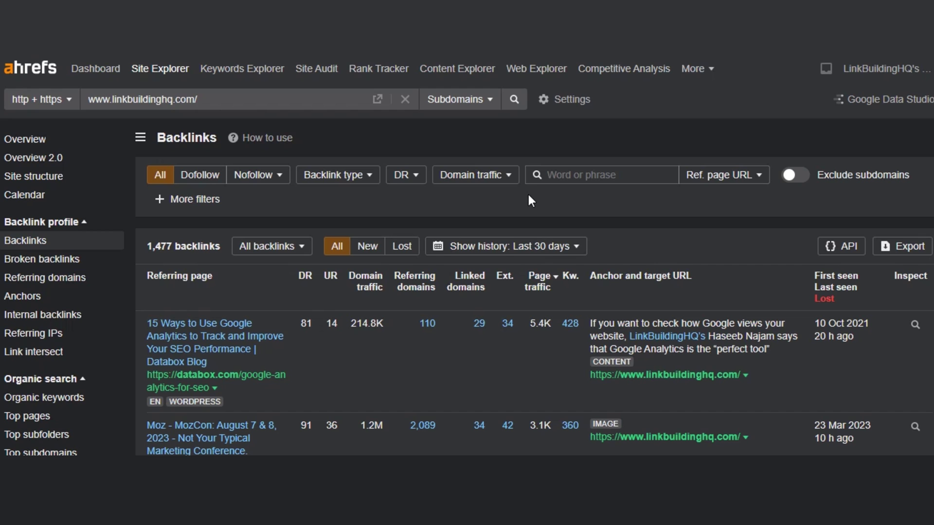
left_click(402, 246)
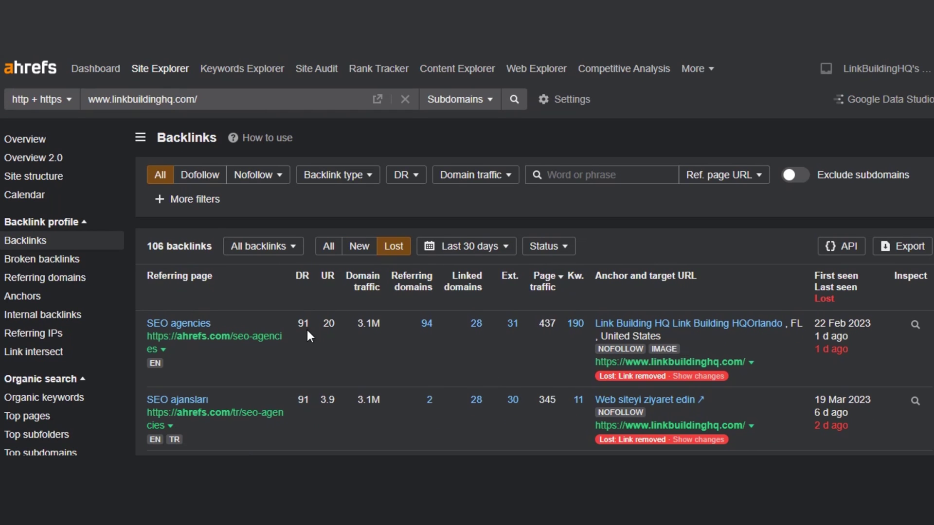
left_click(199, 177)
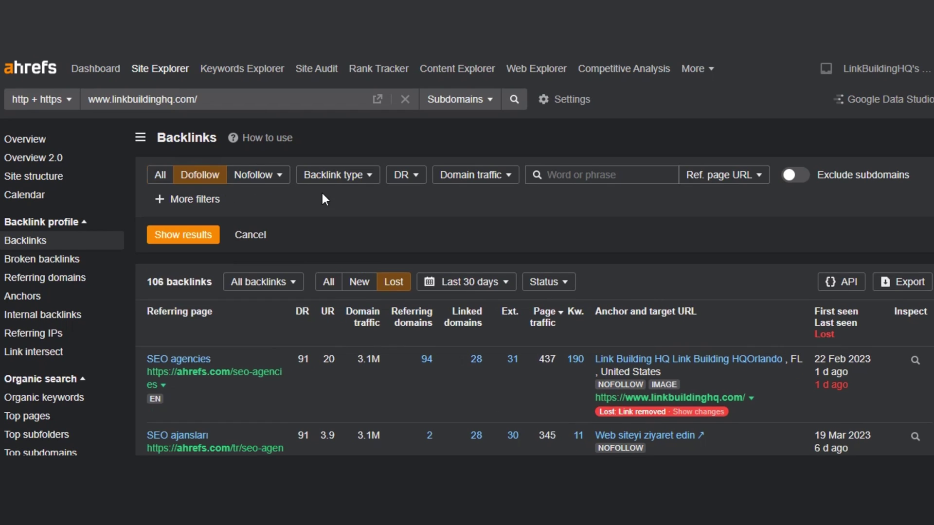
left_click(366, 181)
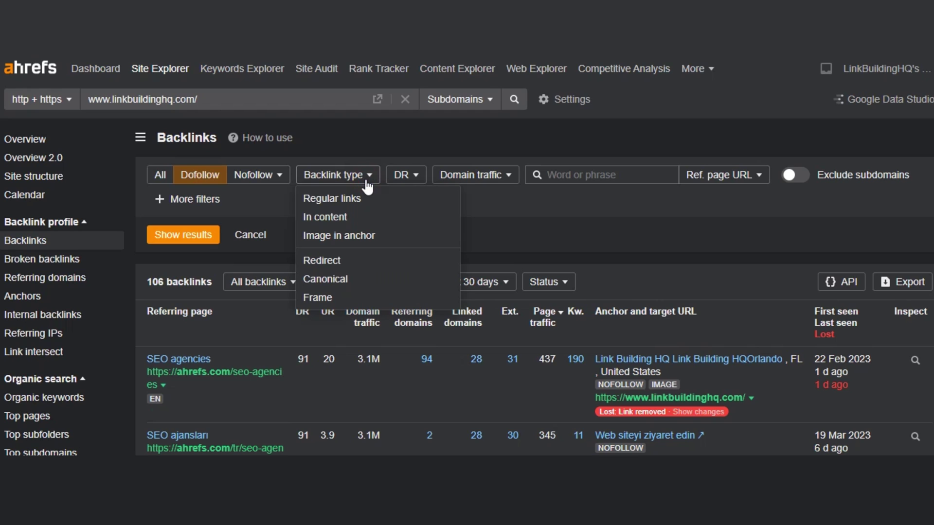
left_click(62, 263)
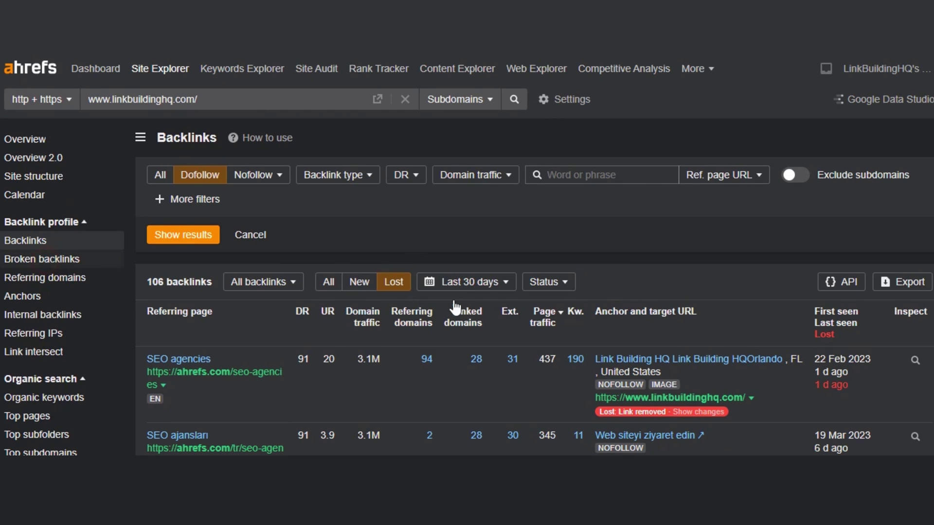
scroll(531, 338, "down", 4)
scroll(533, 344, "up", 4)
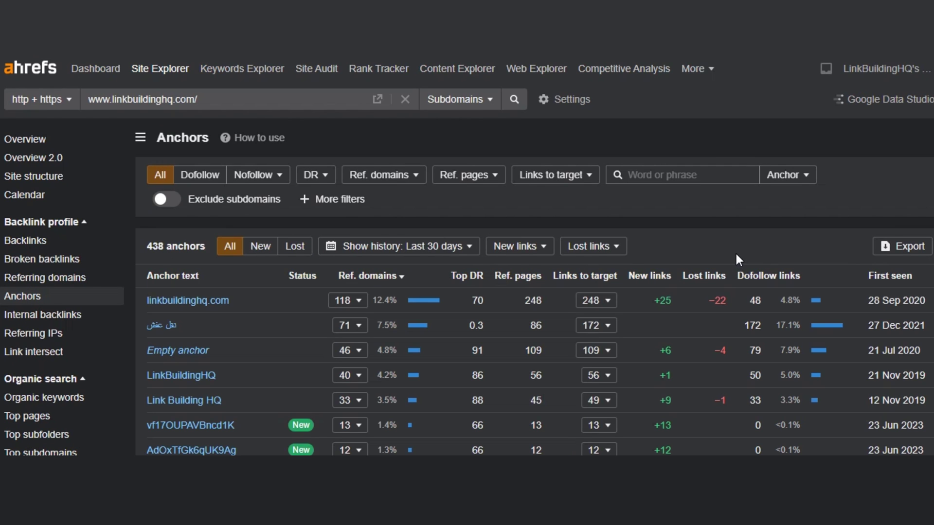
- Scroll down and back up through the 438 anchor texts in the Anchors table for linkbuildinghq.com
scroll(192, 309, "down", 12)
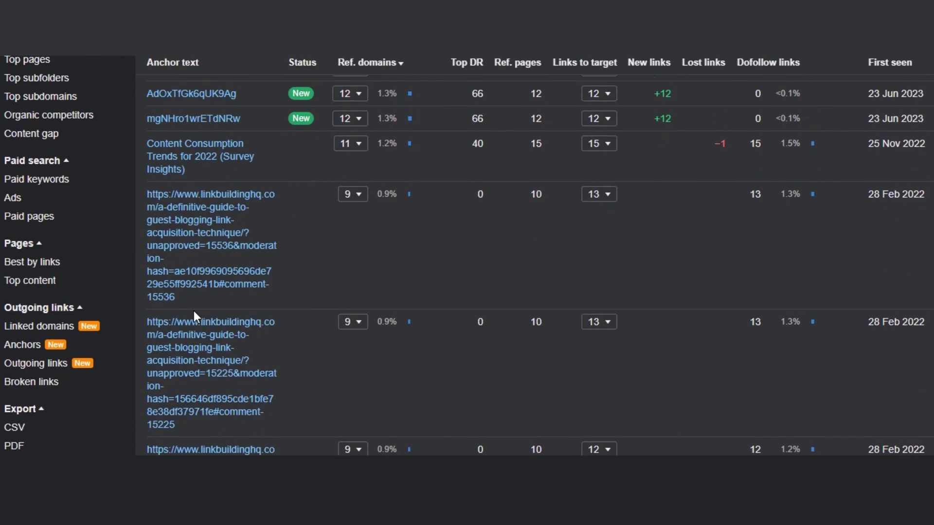
scroll(312, 375, "down", 15)
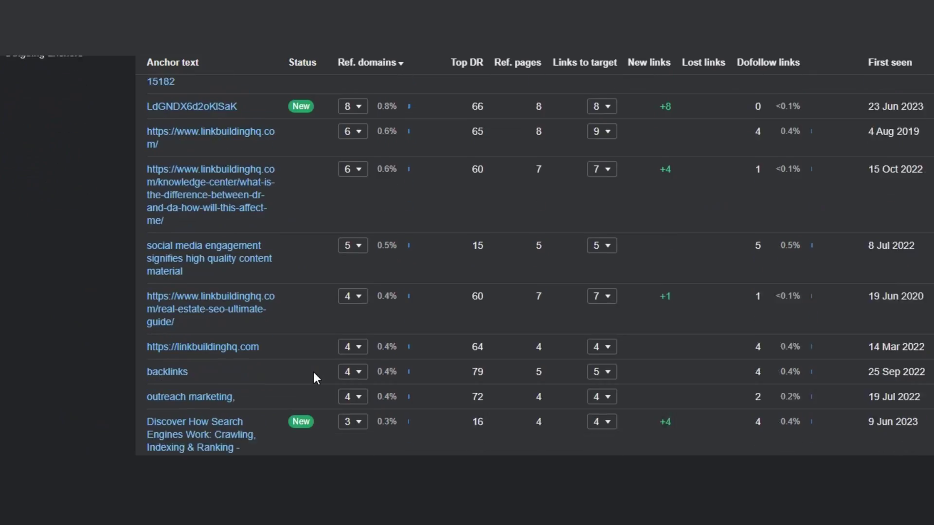
scroll(313, 370, "up", 20)
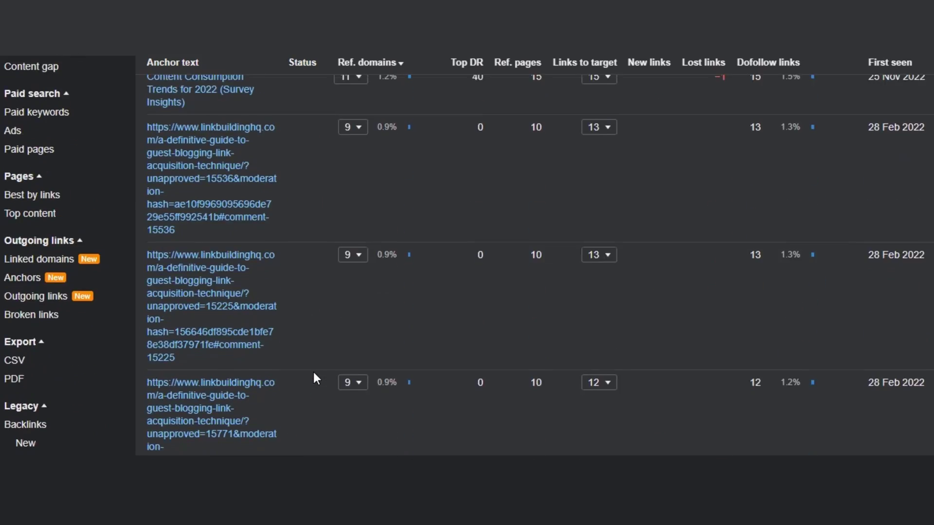
scroll(314, 369, "up", 3)
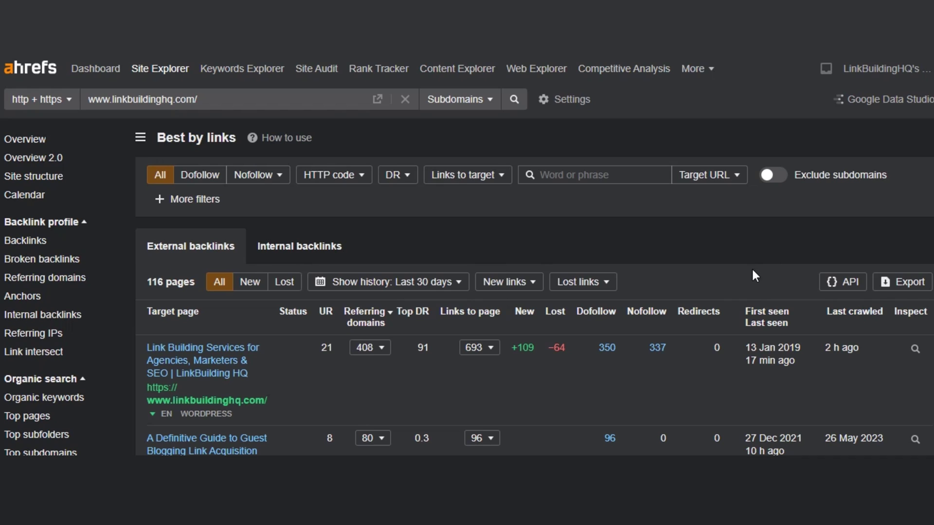
scroll(246, 363, "down", 5)
scroll(298, 346, "down", 12)
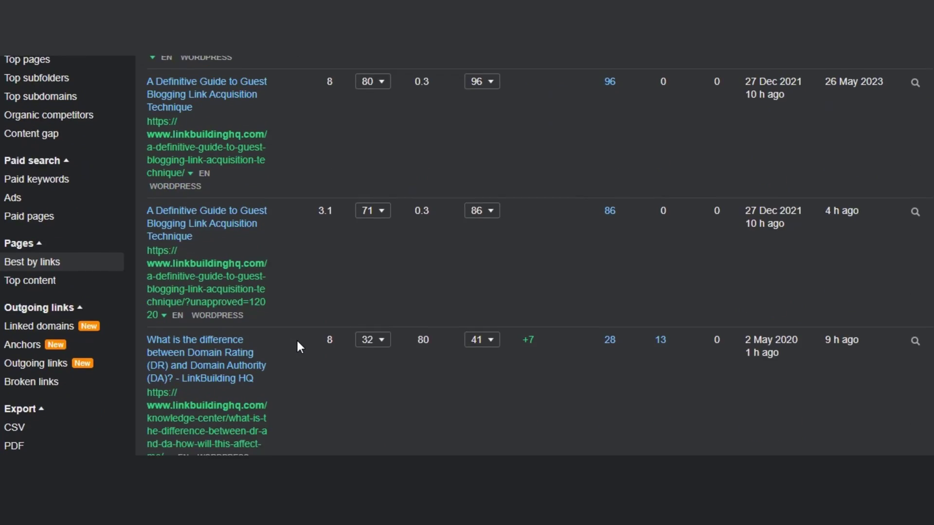
scroll(298, 347, "up", 12)
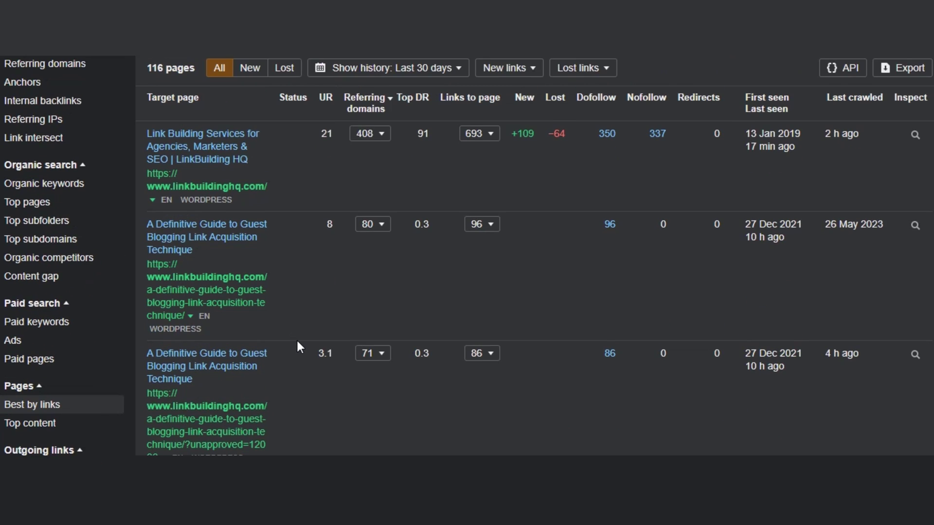
scroll(297, 341, "up", 3)
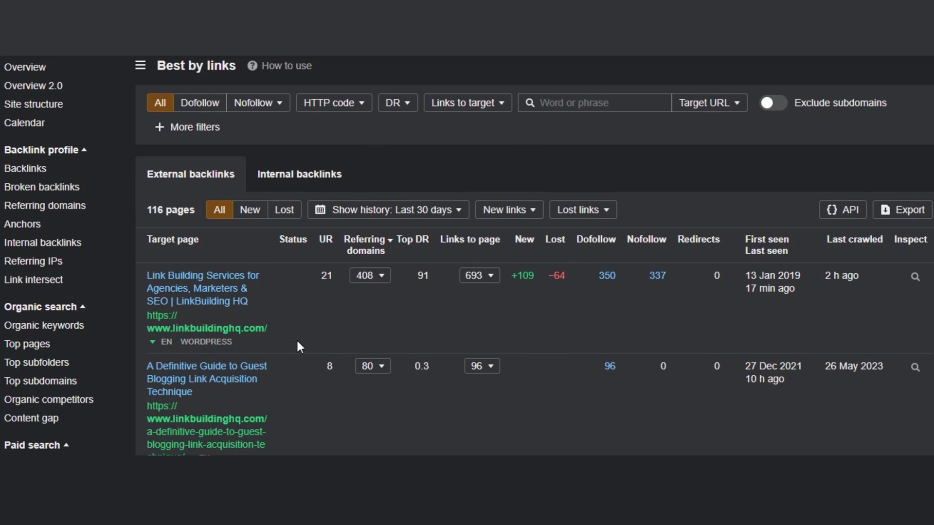
scroll(298, 346, "down", 1)
scroll(298, 346, "down", 8)
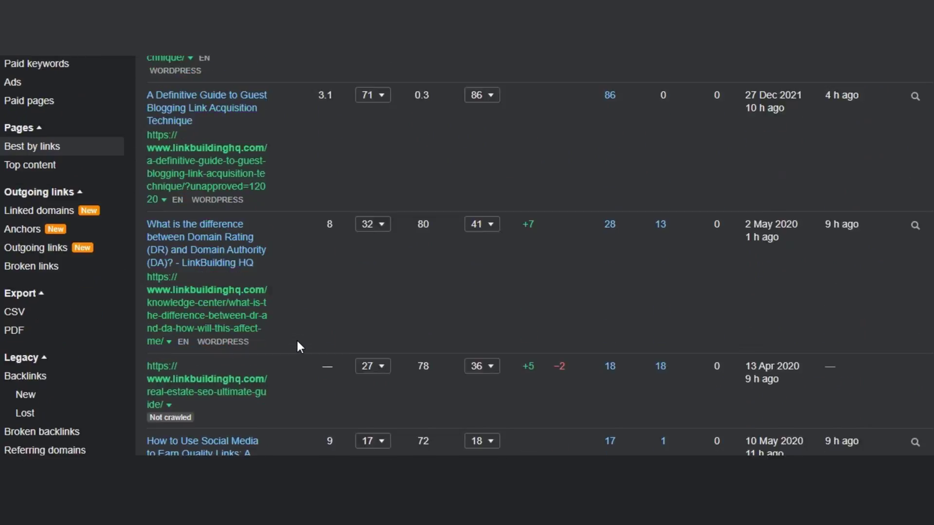